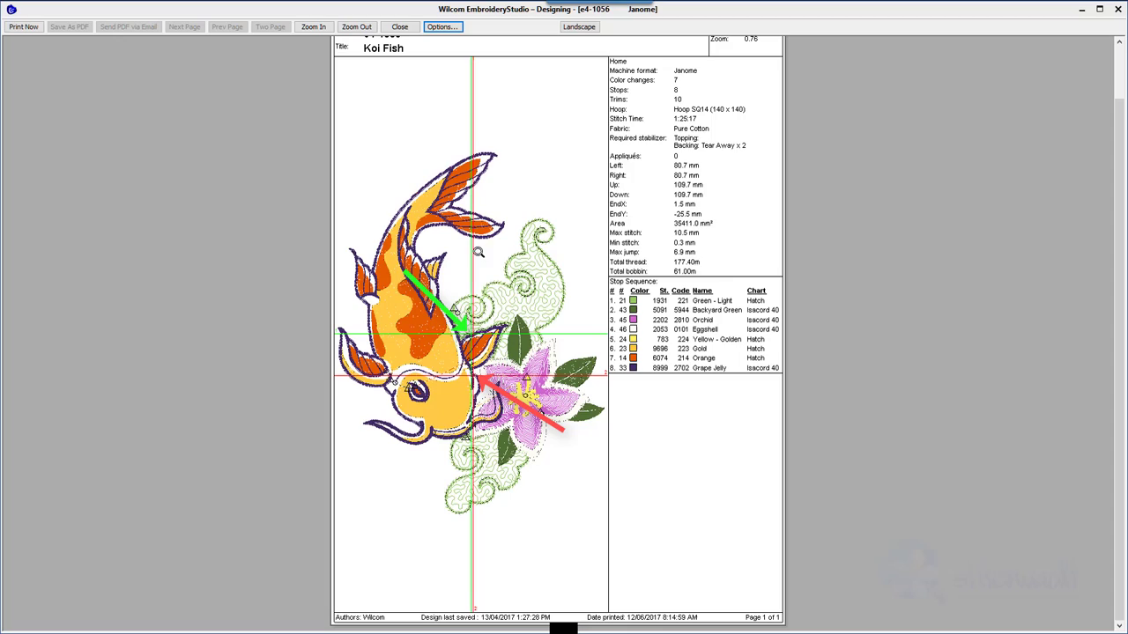
Close the Koi Fish print preview to return to the e4-1056 design window
click(403, 29)
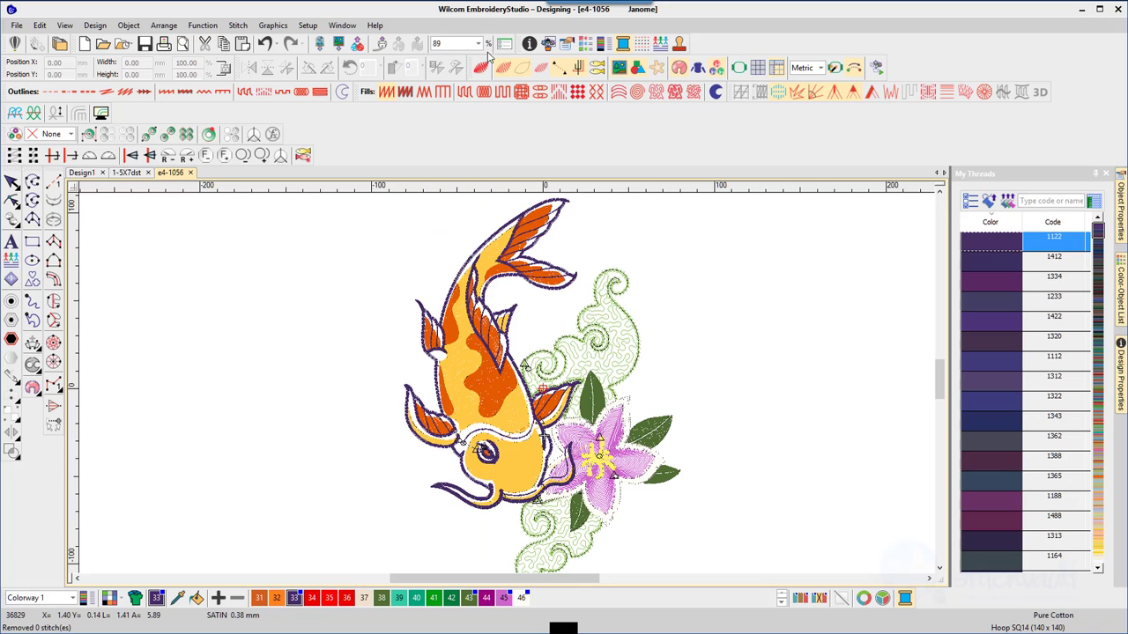
Apply Auto Start & End to the koi design, maintained automatically with 12.7 mm jumps
click(855, 70)
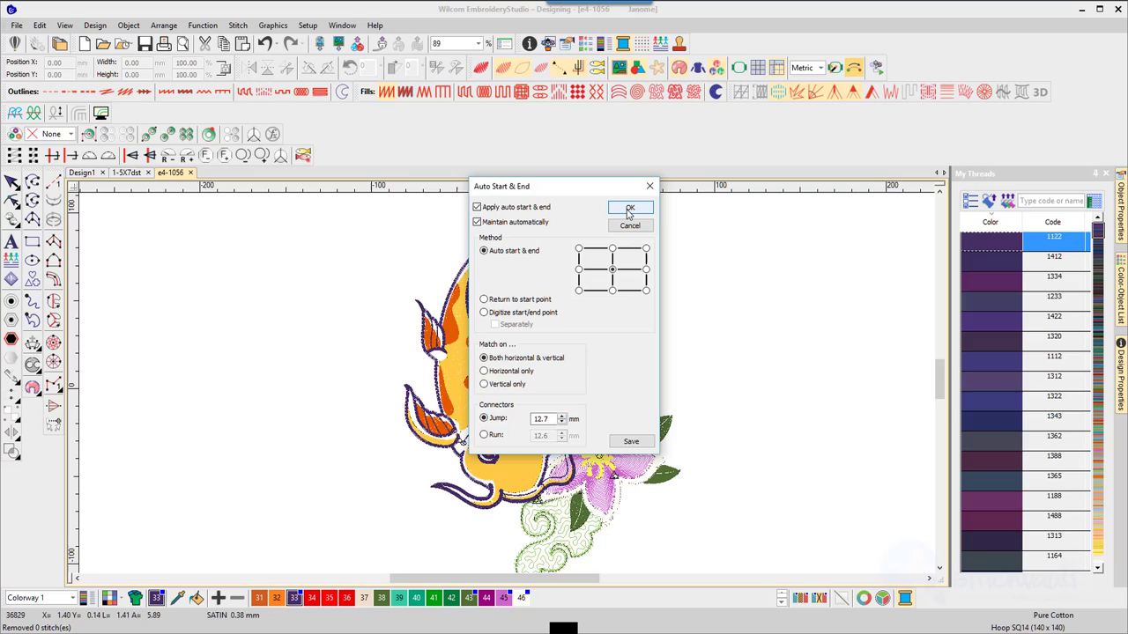
click(629, 210)
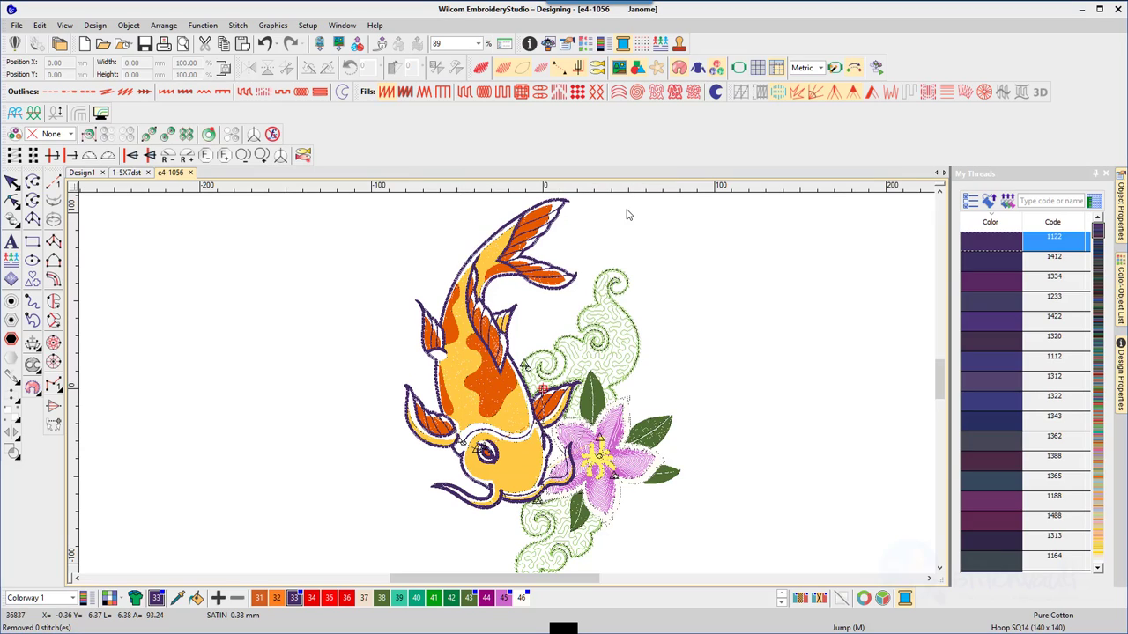
Check the koi design's production worksheet in File > Print Preview, then close it
click(19, 25)
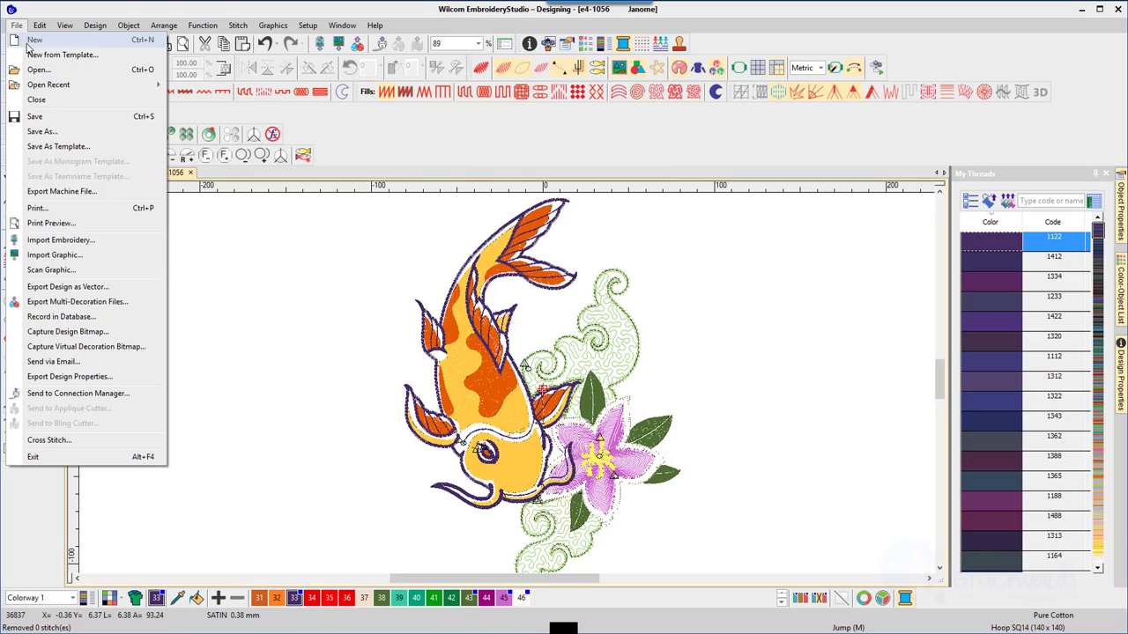
click(52, 222)
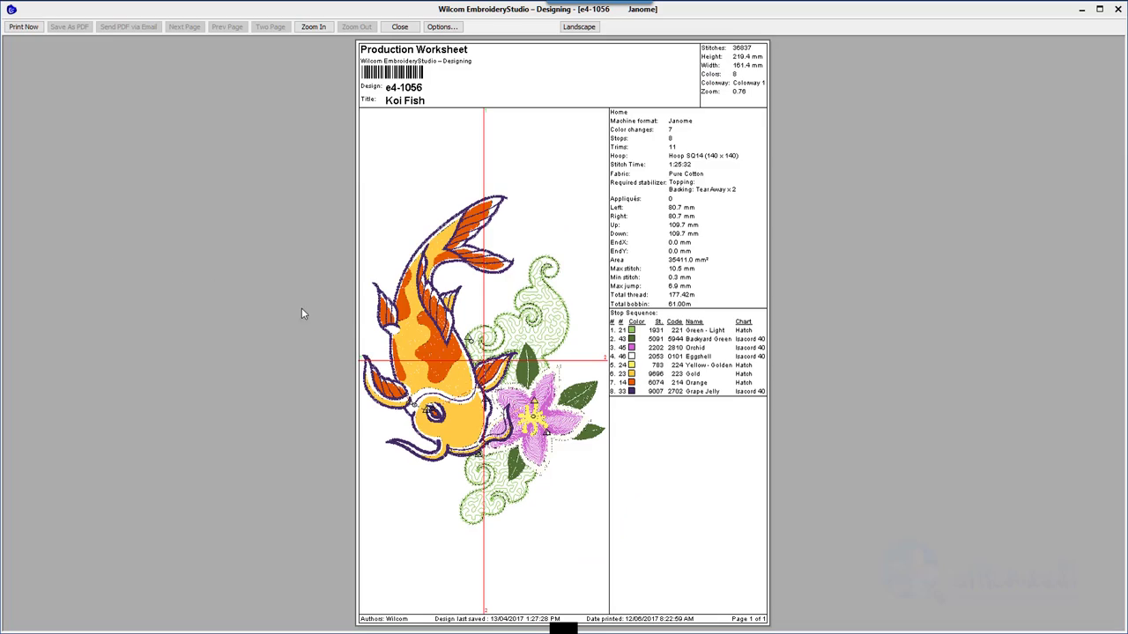
key(Escape)
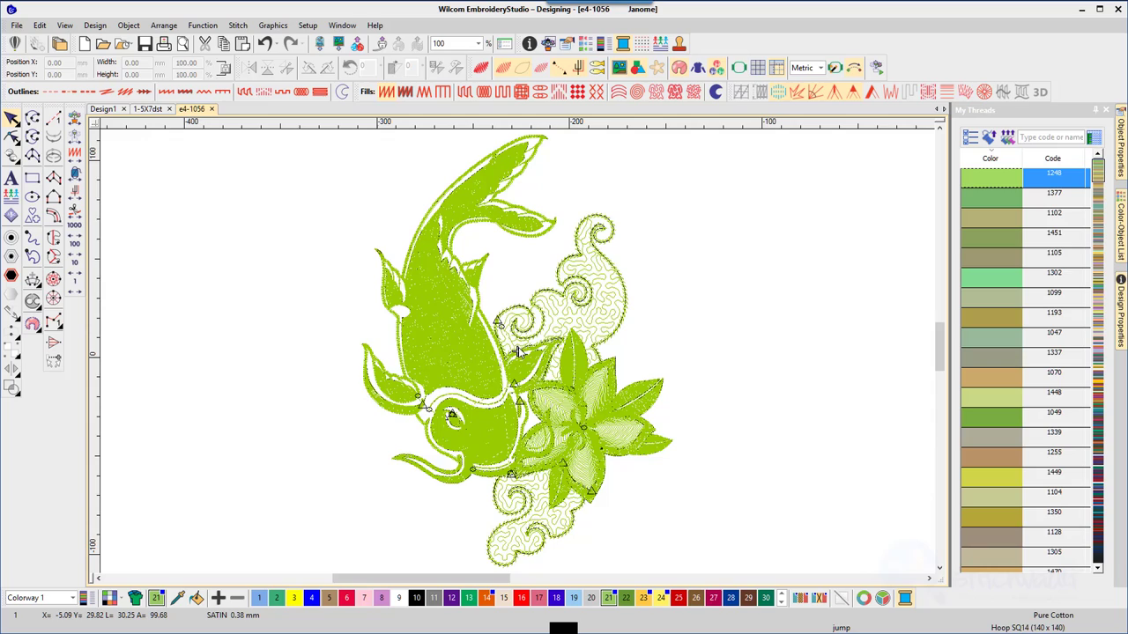
Travel to the design end and re-confirm the Auto Start & End centre point
right_click(76, 121)
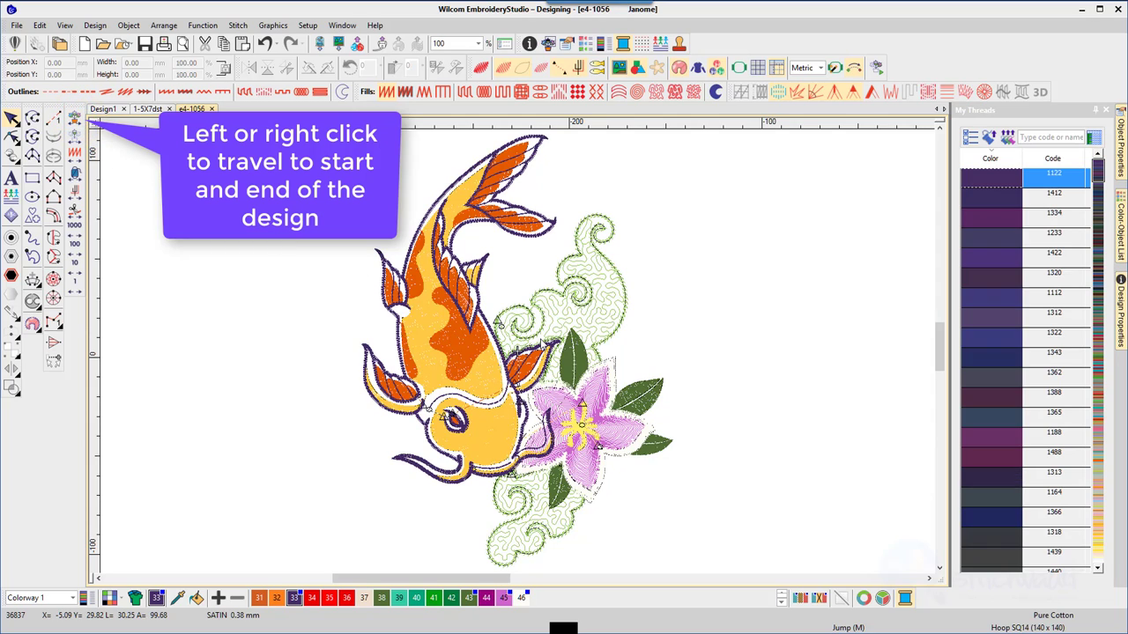
click(854, 67)
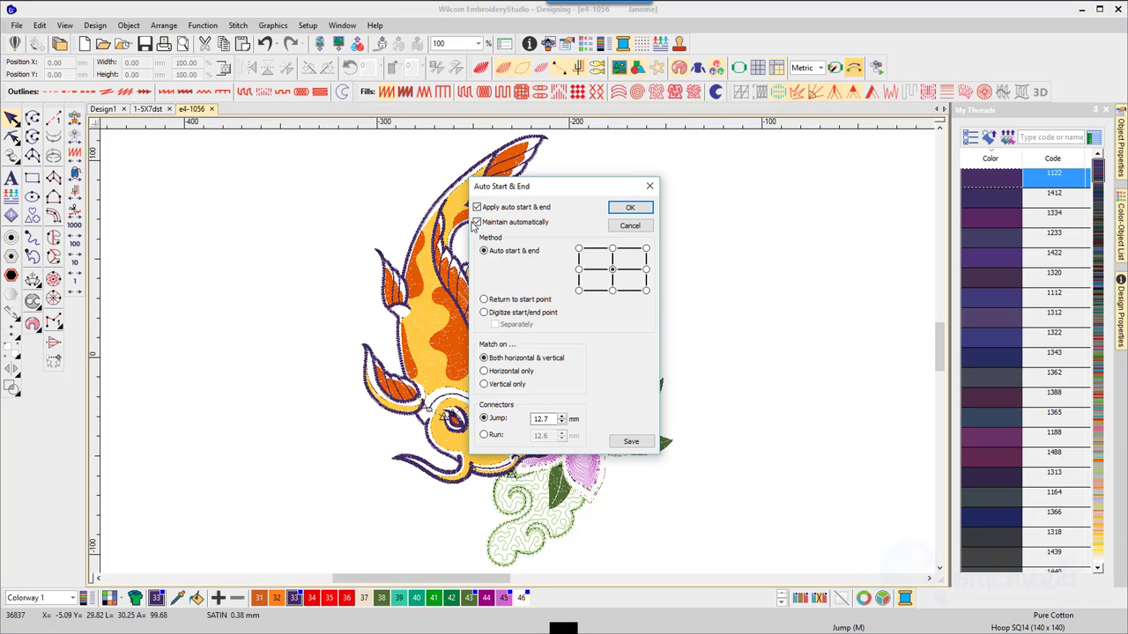
click(612, 290)
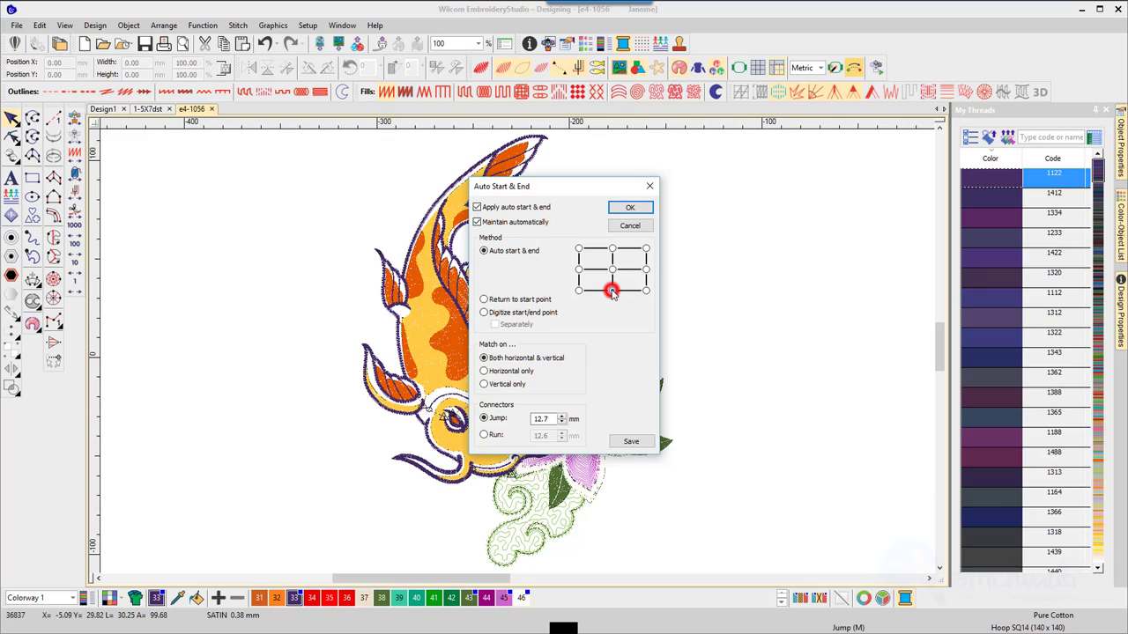
click(631, 207)
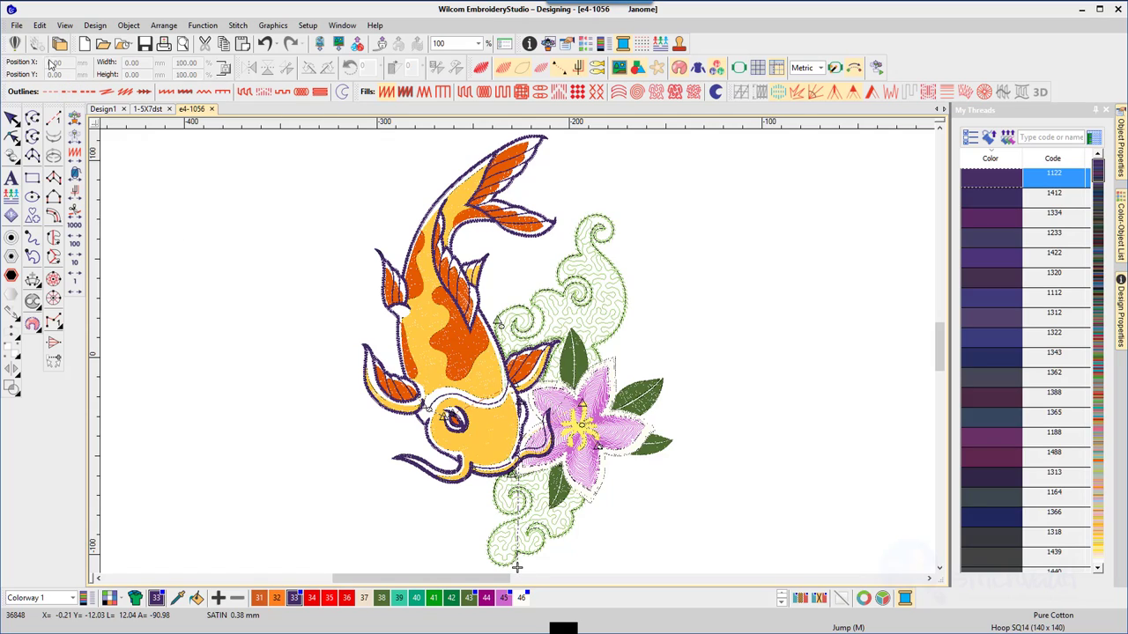
Open a new design on the long-sleeve shirt pocket backdrop, with the ruler origin on the pocket button
click(16, 25)
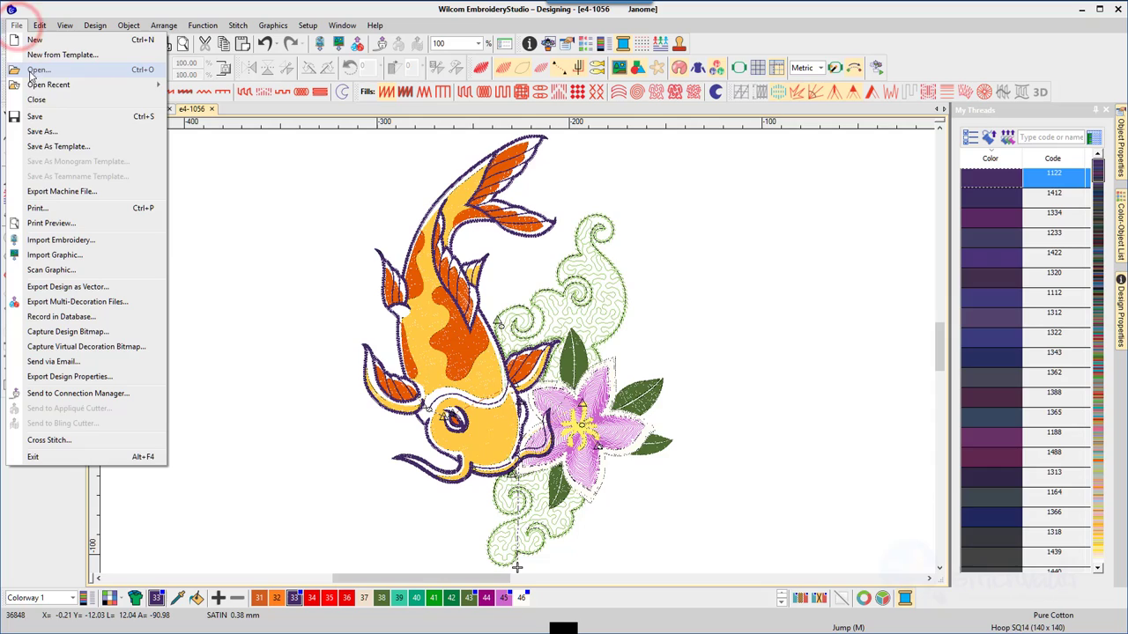
click(39, 223)
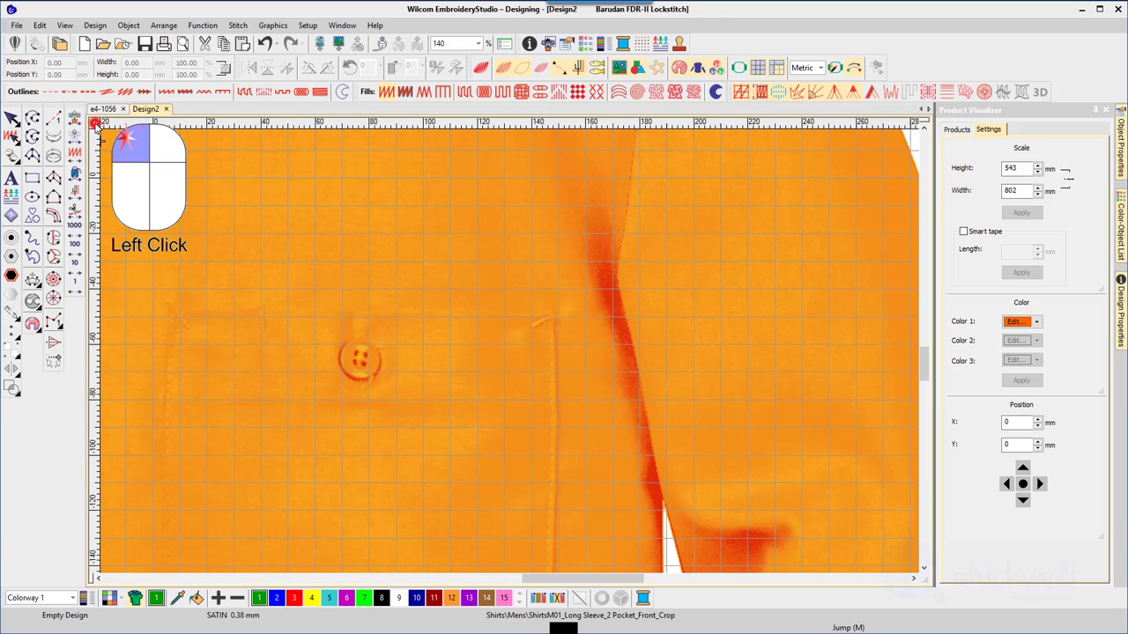
mouse_move(94, 120)
mouse_down()
mouse_move(360, 281)
mouse_move(361, 310)
mouse_up()
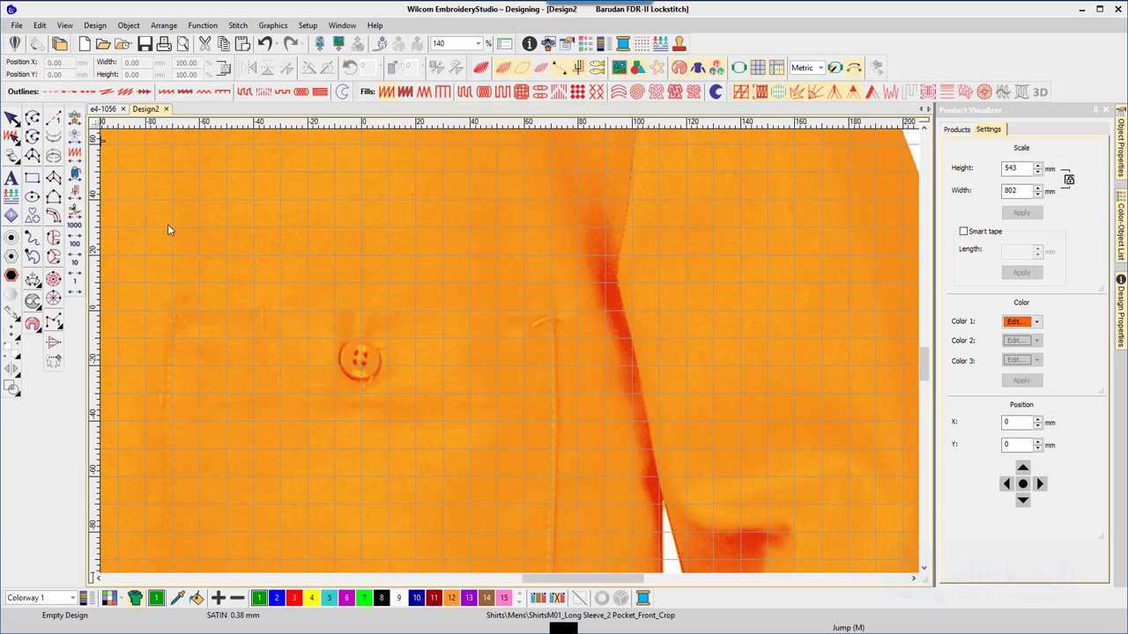
Add a horizontal guide across the shirt at 27 mm
click(95, 220)
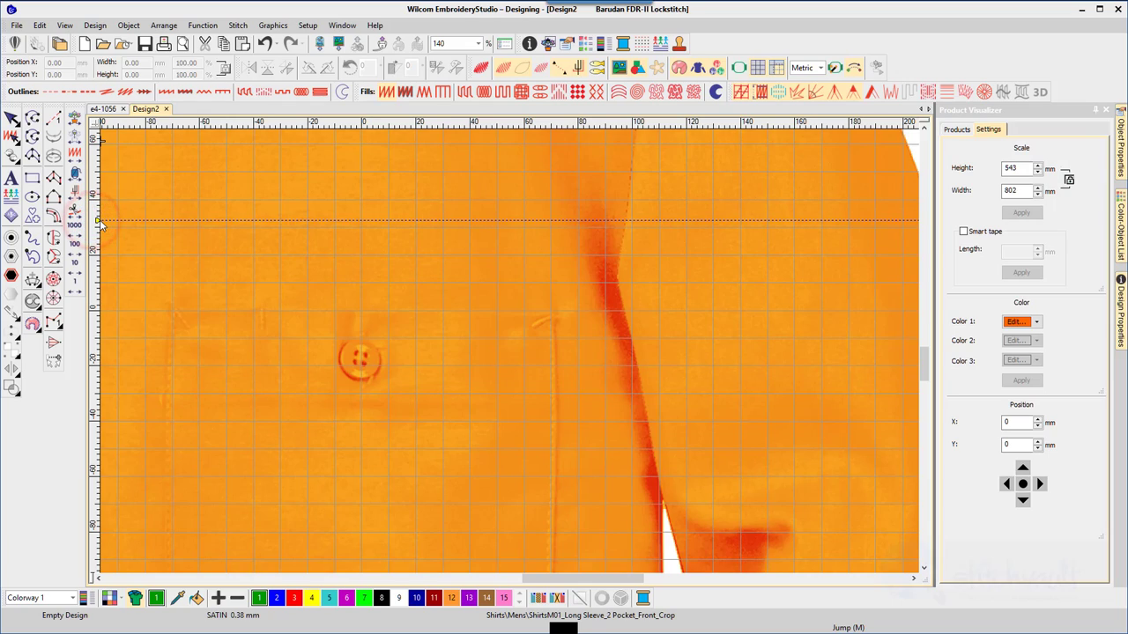
double_click(96, 221)
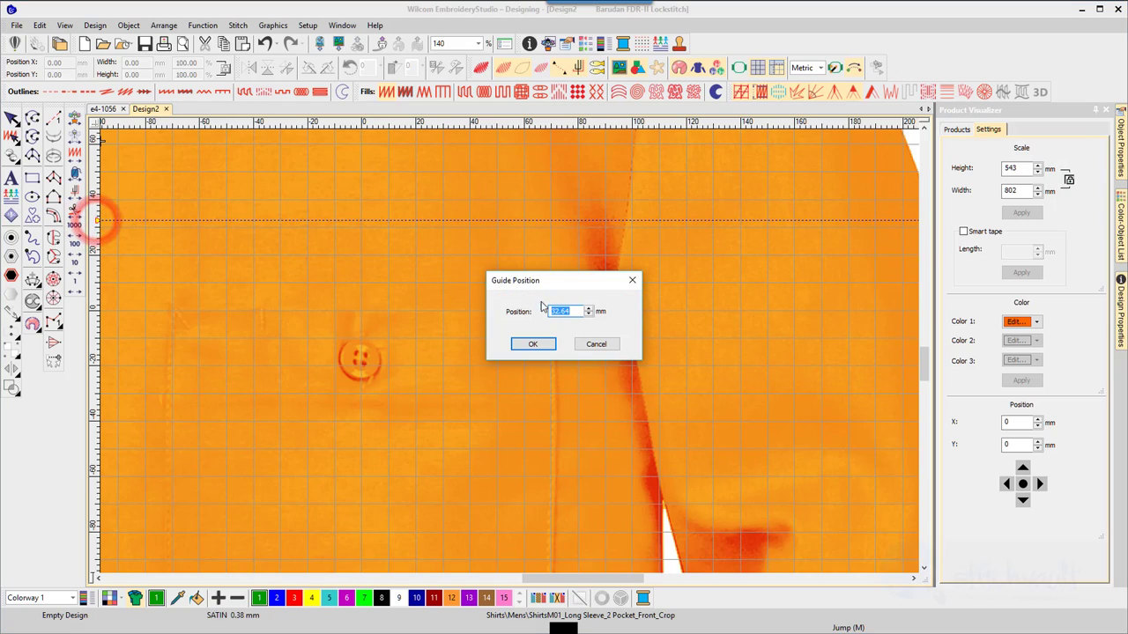
text(2)
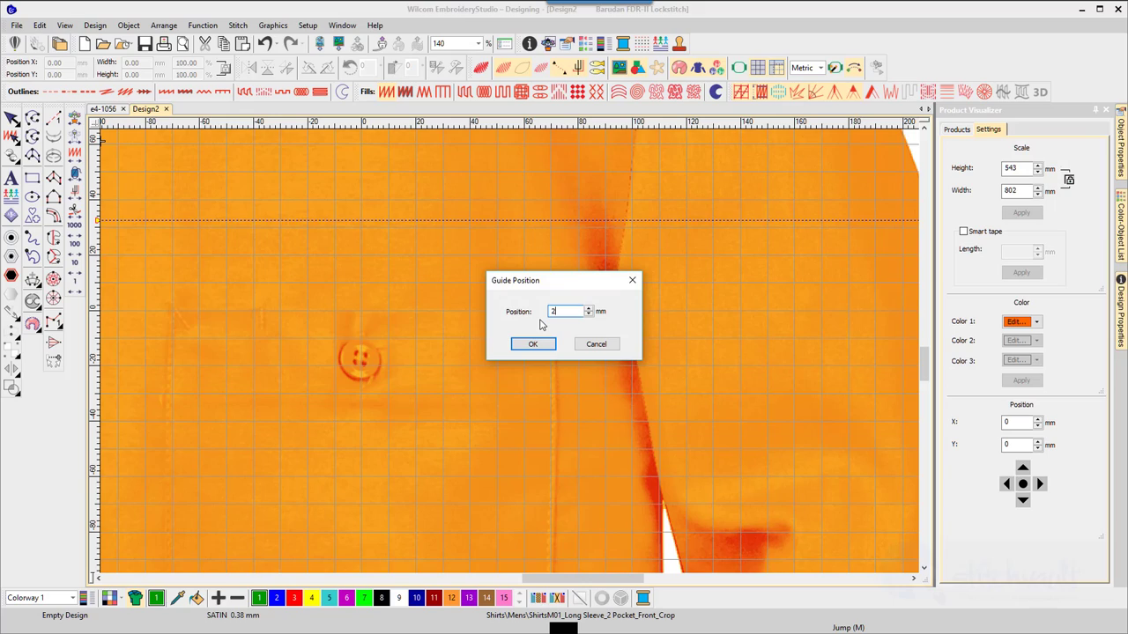
text(7)
key(Return)
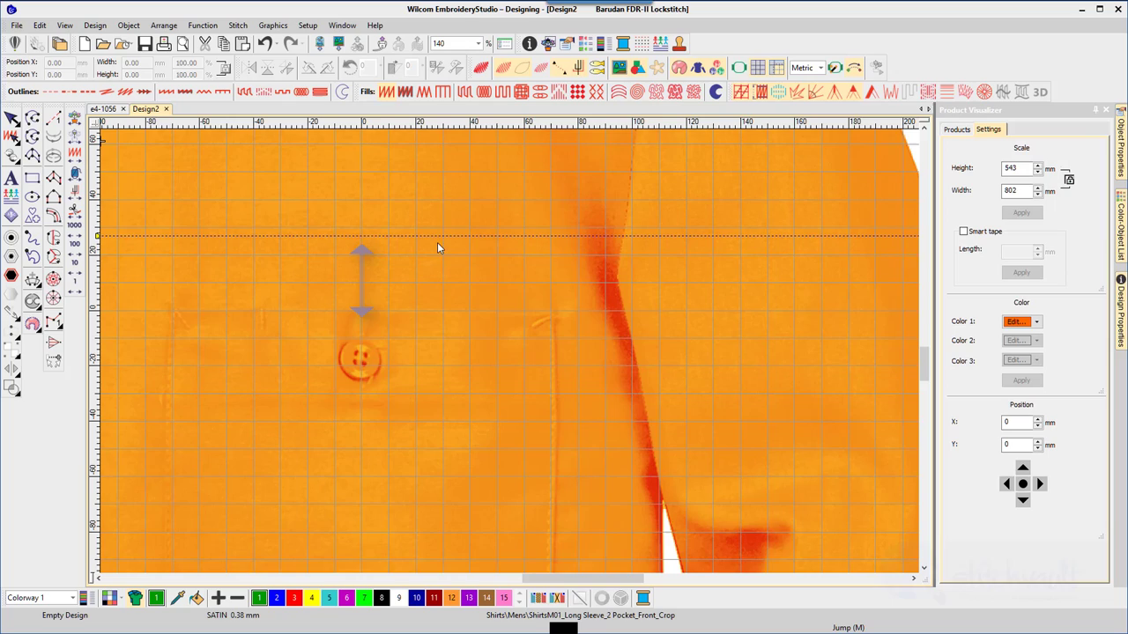
Create the lettering '27 MM OVER' and place it above the pocket
key(a)
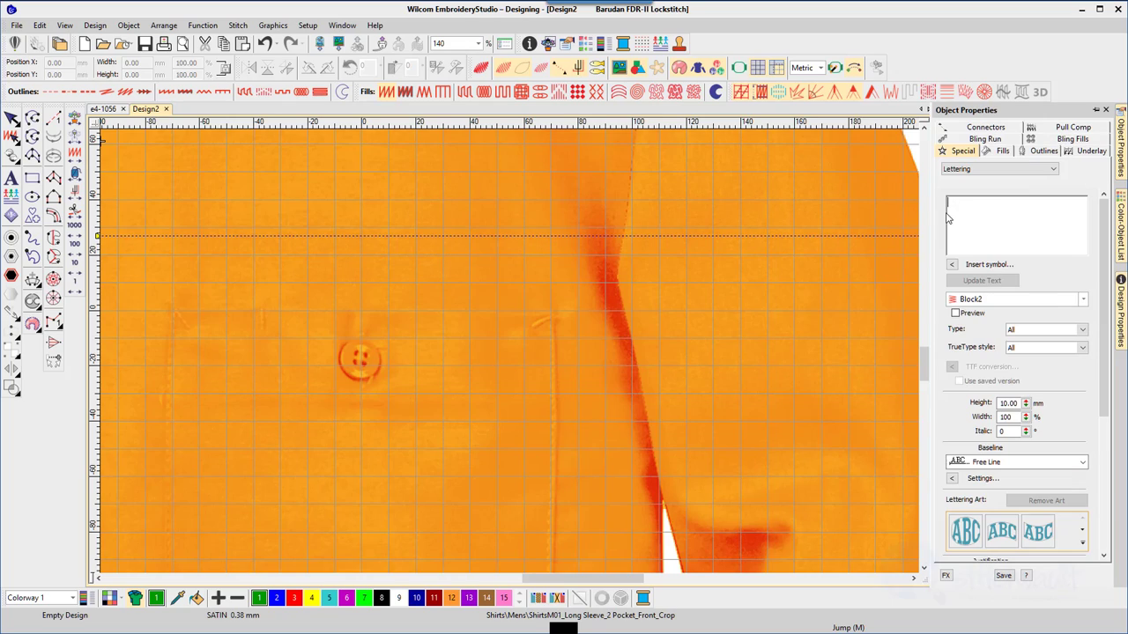
text(27 MM OVER)
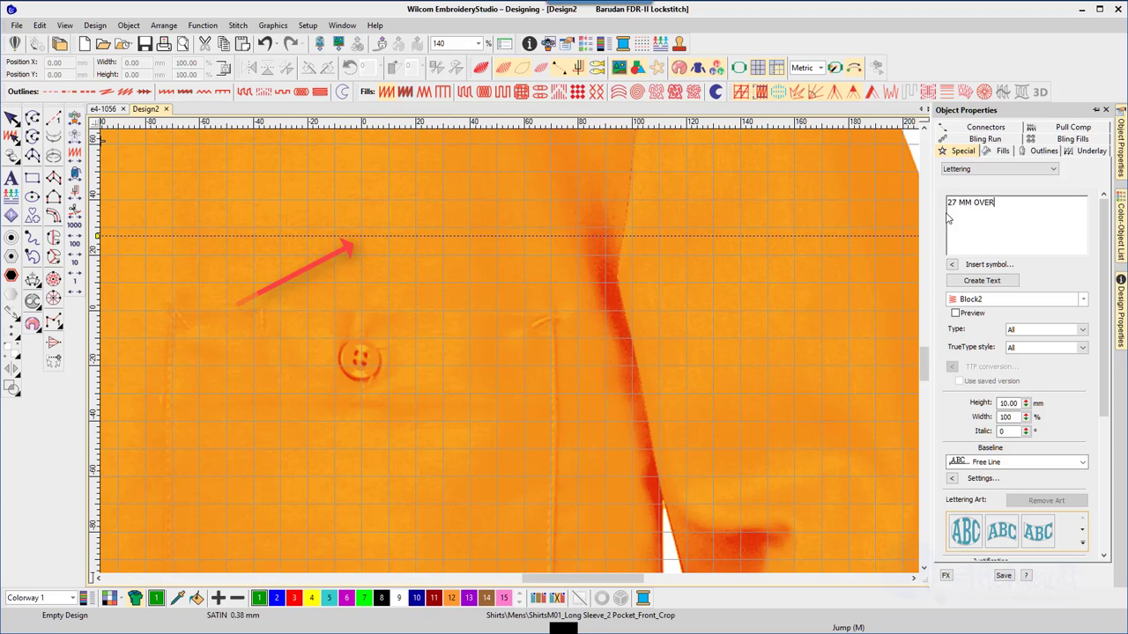
click(999, 282)
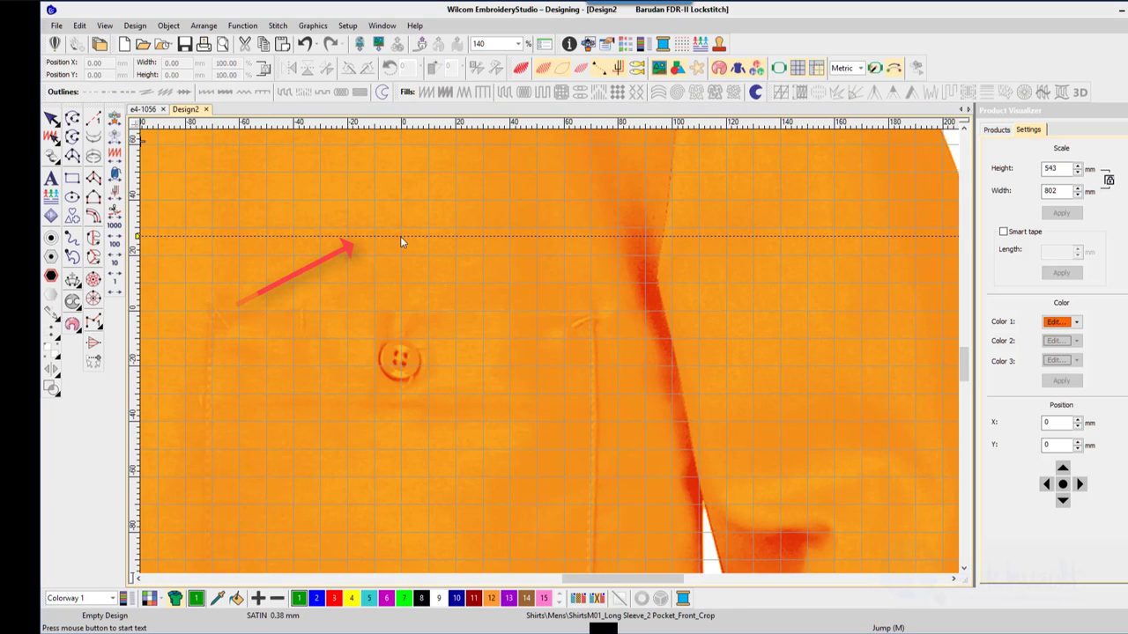
click(360, 236)
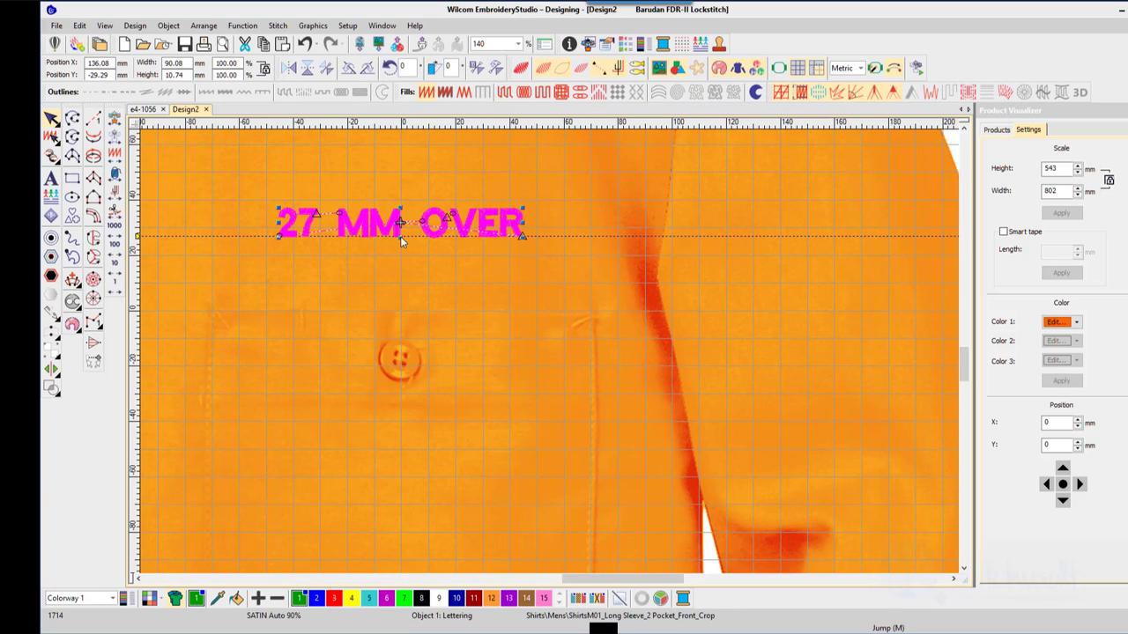
Digitize the lettering's start/end point just above the pocket button, then replay its stitching
right_click(874, 67)
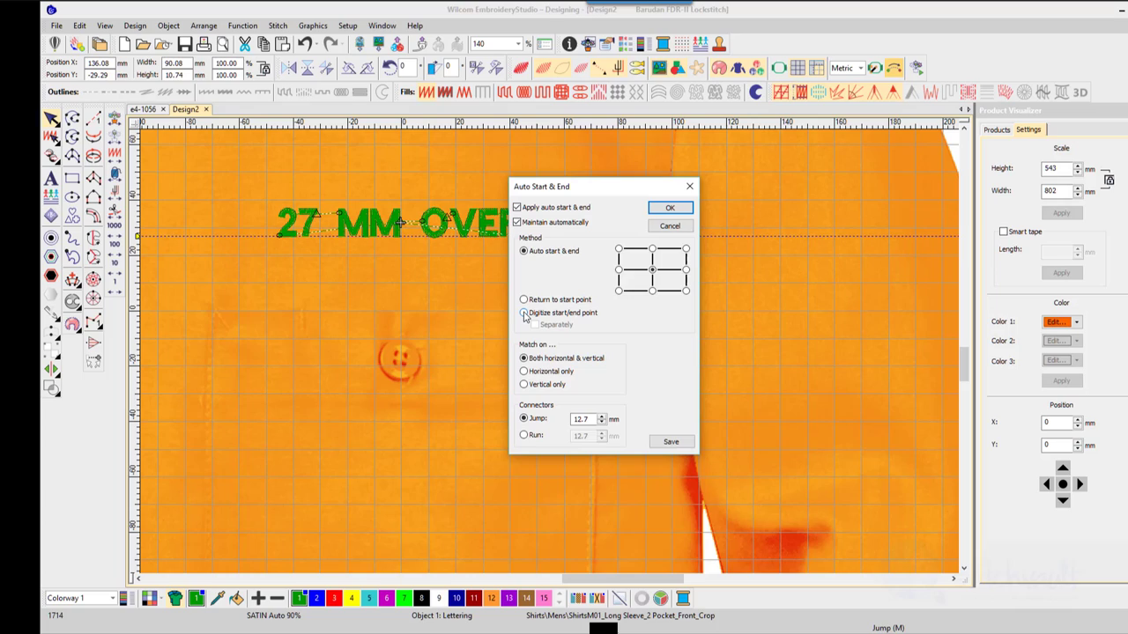
click(524, 315)
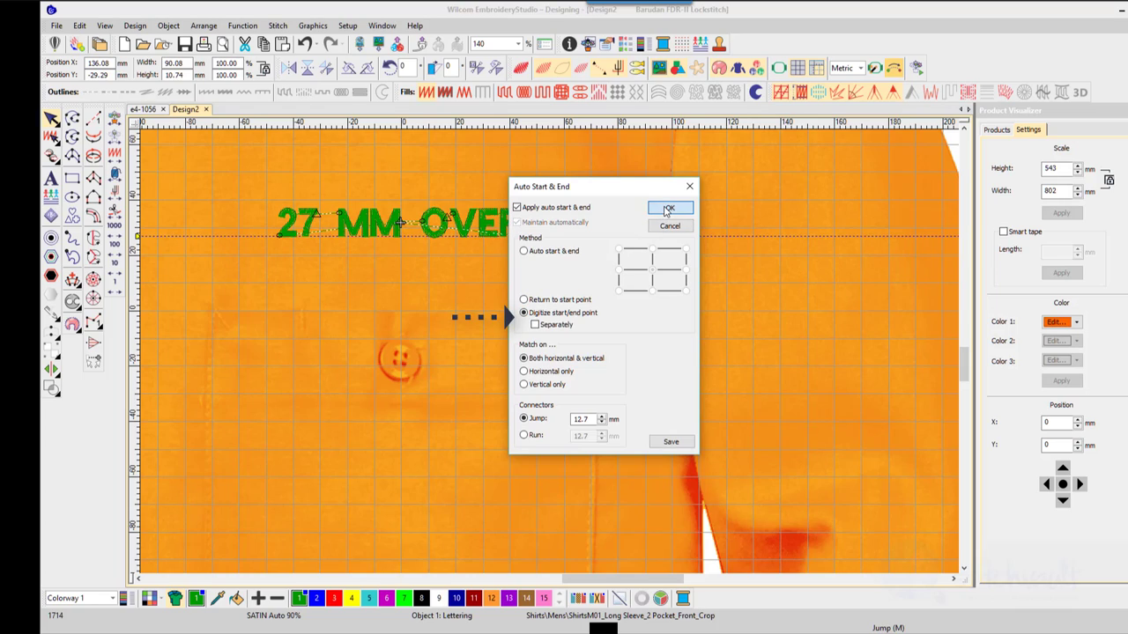
click(667, 209)
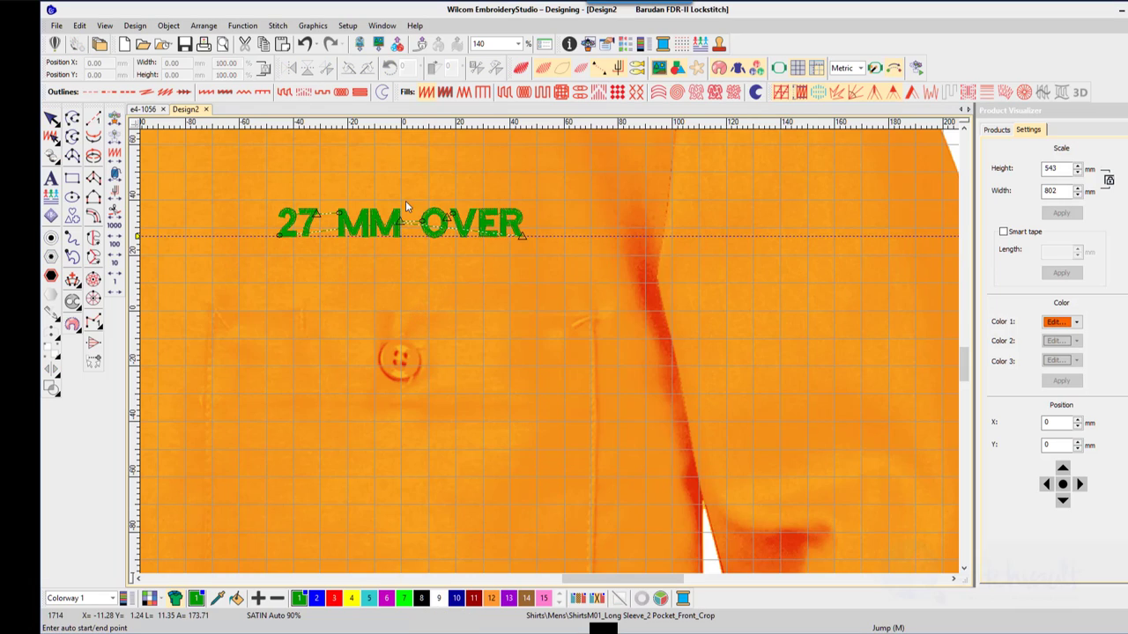
click(401, 317)
click(401, 311)
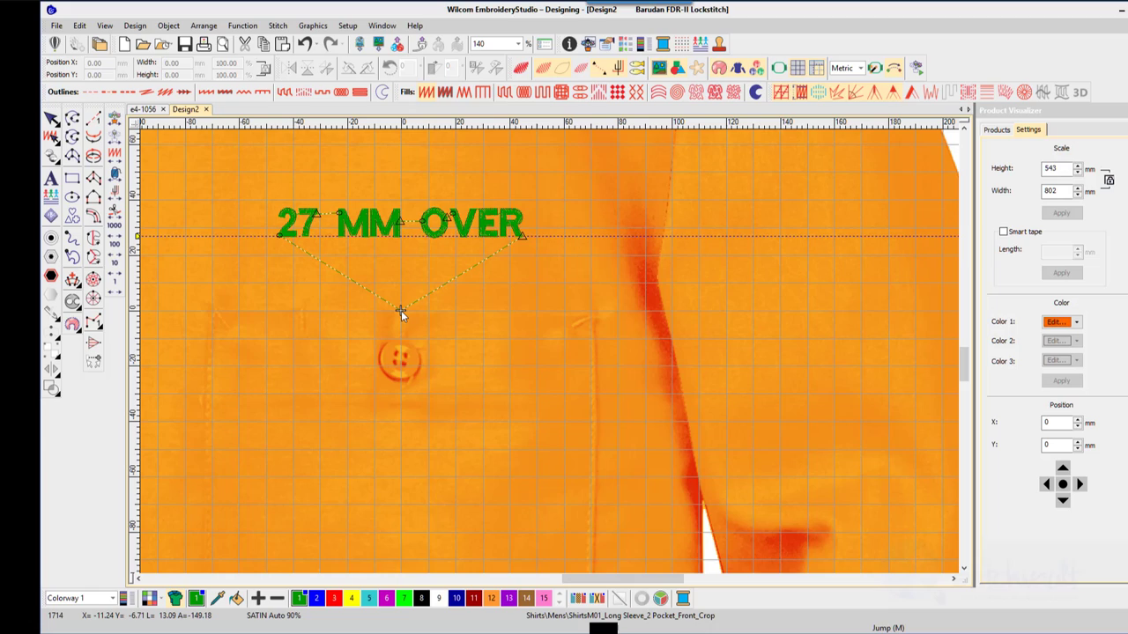
key(shift+r)
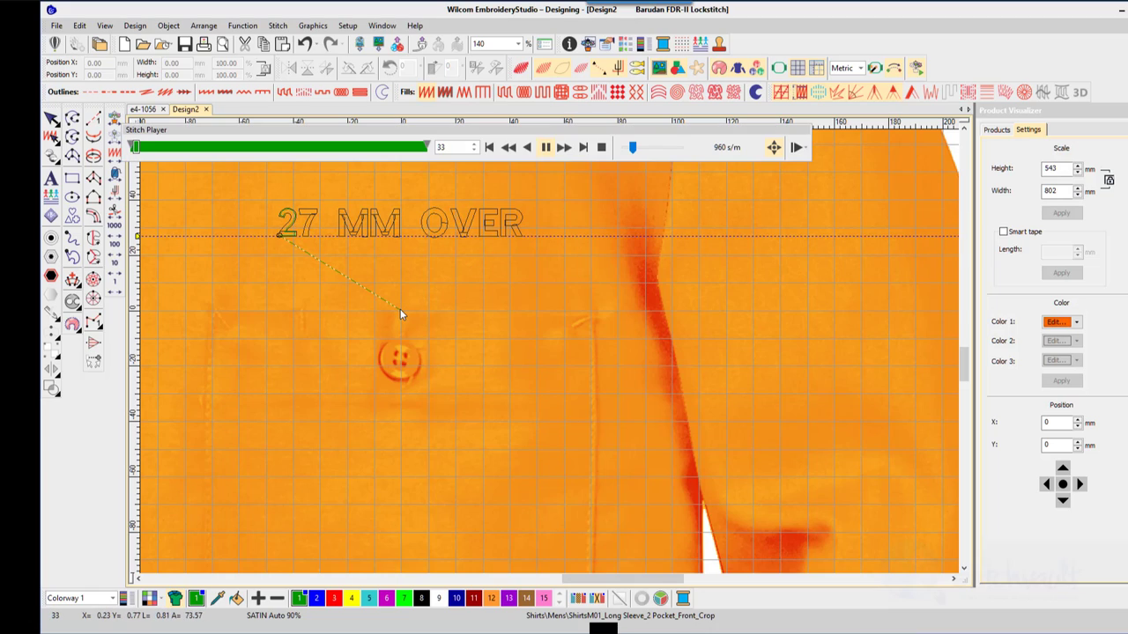
Speed up the Stitch Player replay of the lettering
drag(635, 150, 663, 154)
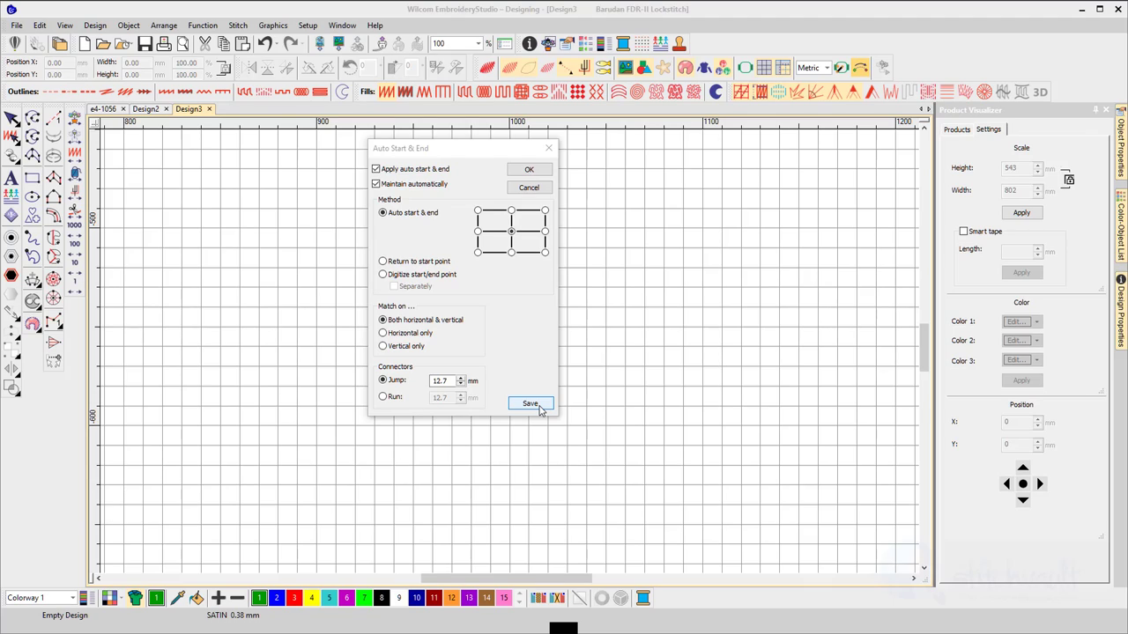
Save the centre Auto Start & End settings to the 'video' template, accepting the warning
click(538, 407)
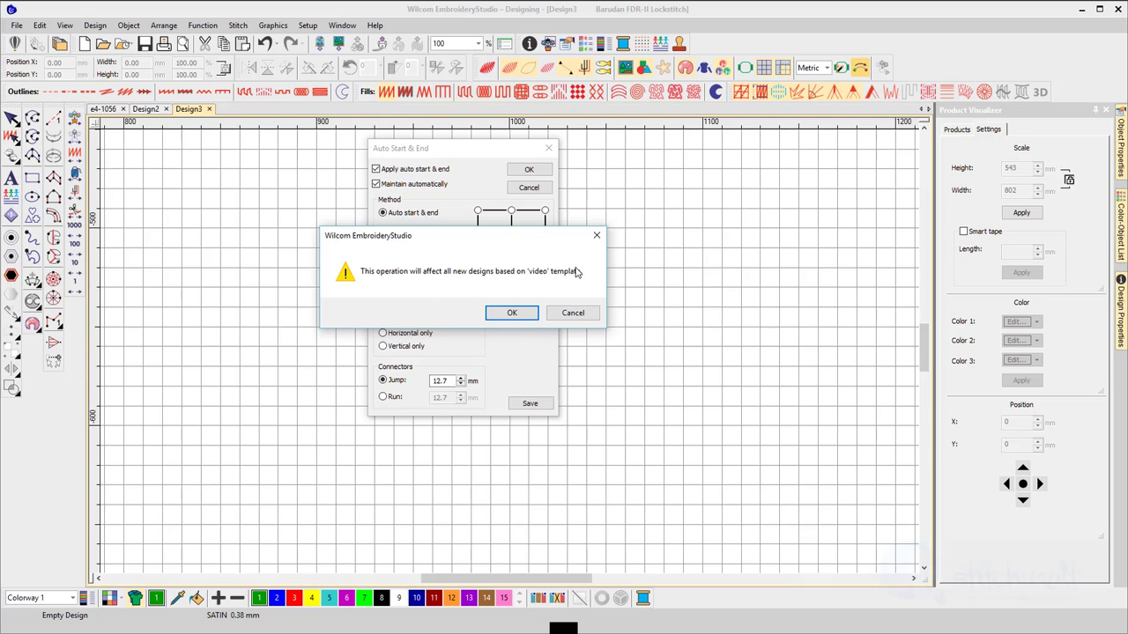
click(511, 313)
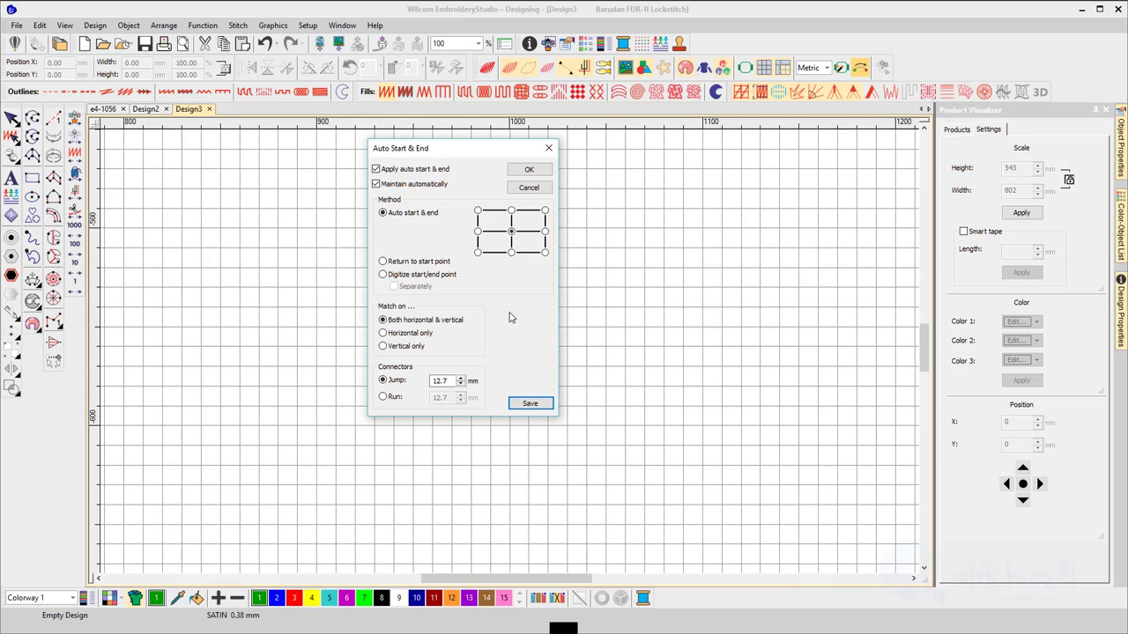
click(539, 171)
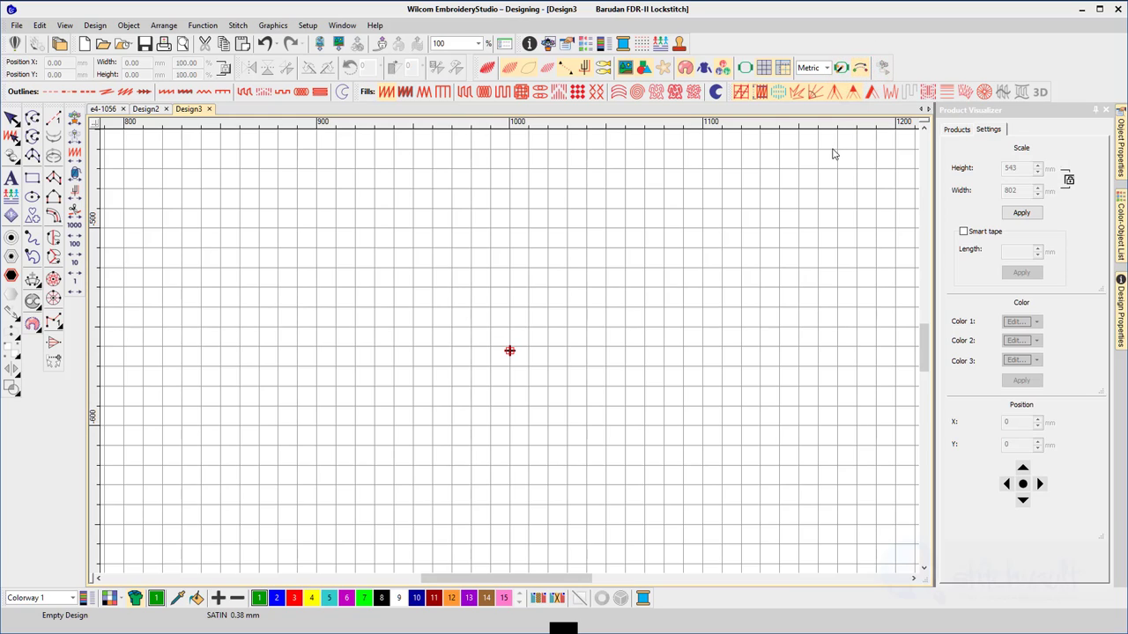
Save the empty design as a template, replacing NORMAL
click(18, 26)
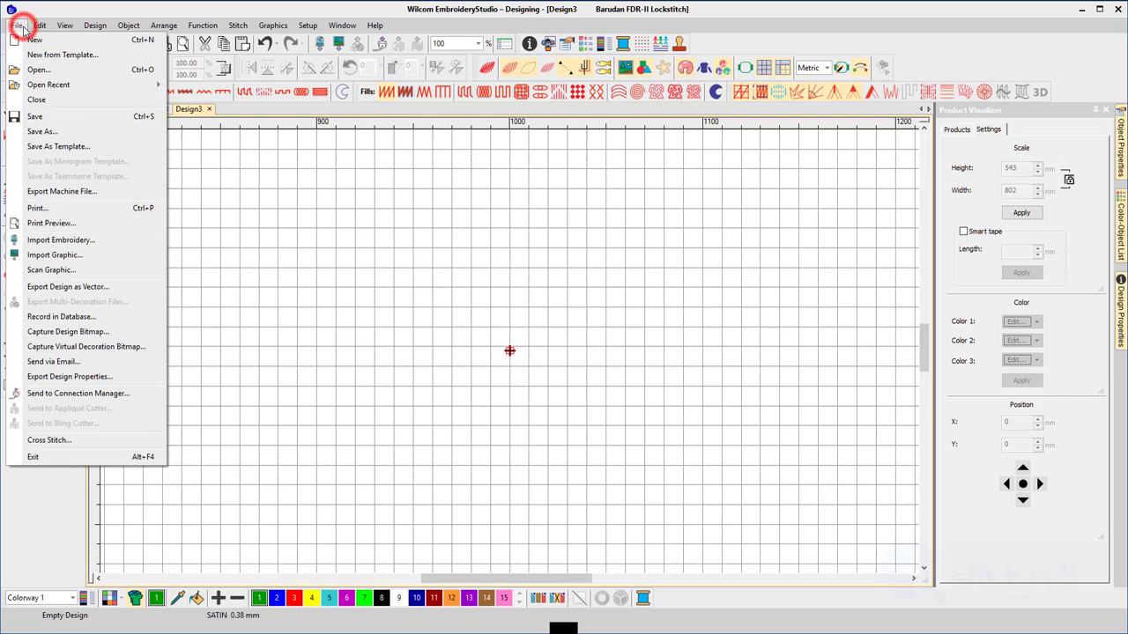
click(42, 146)
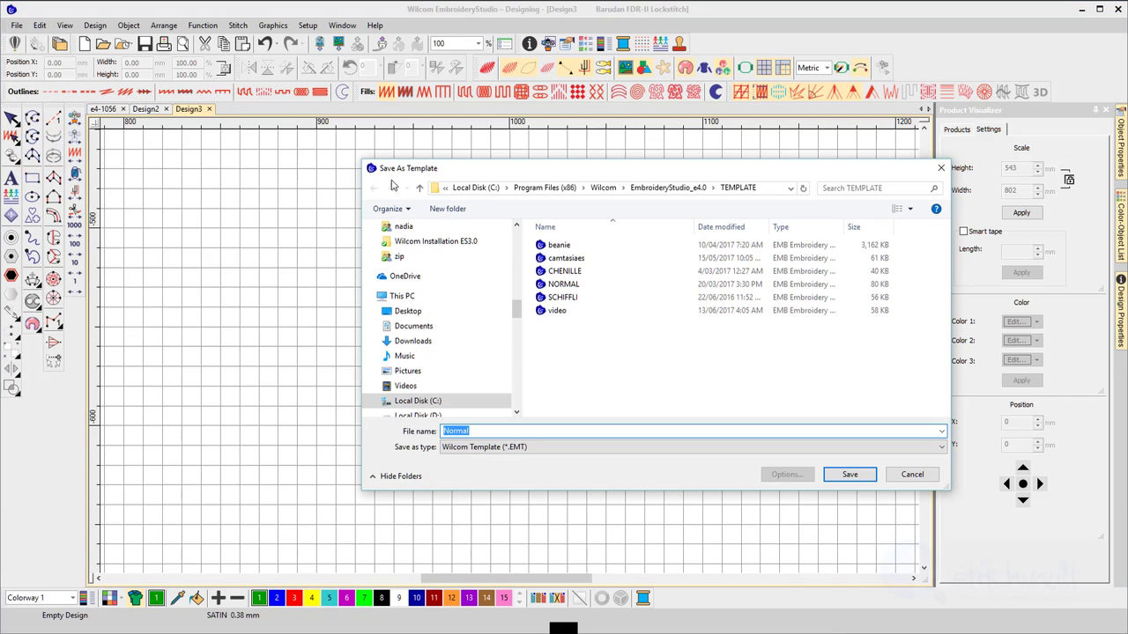
click(566, 284)
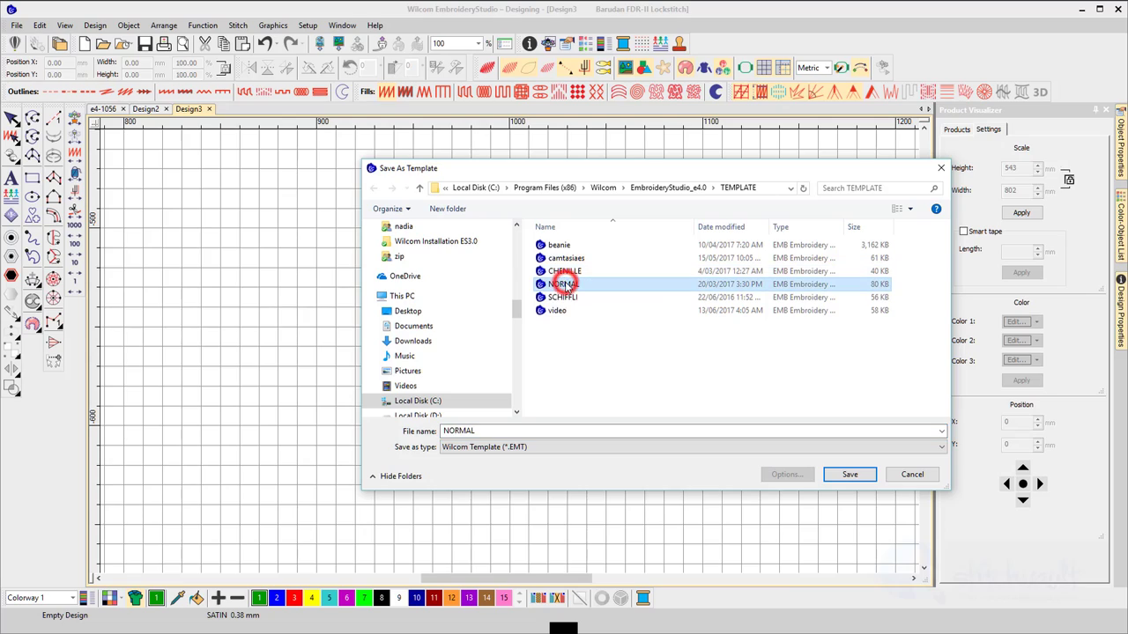
click(851, 474)
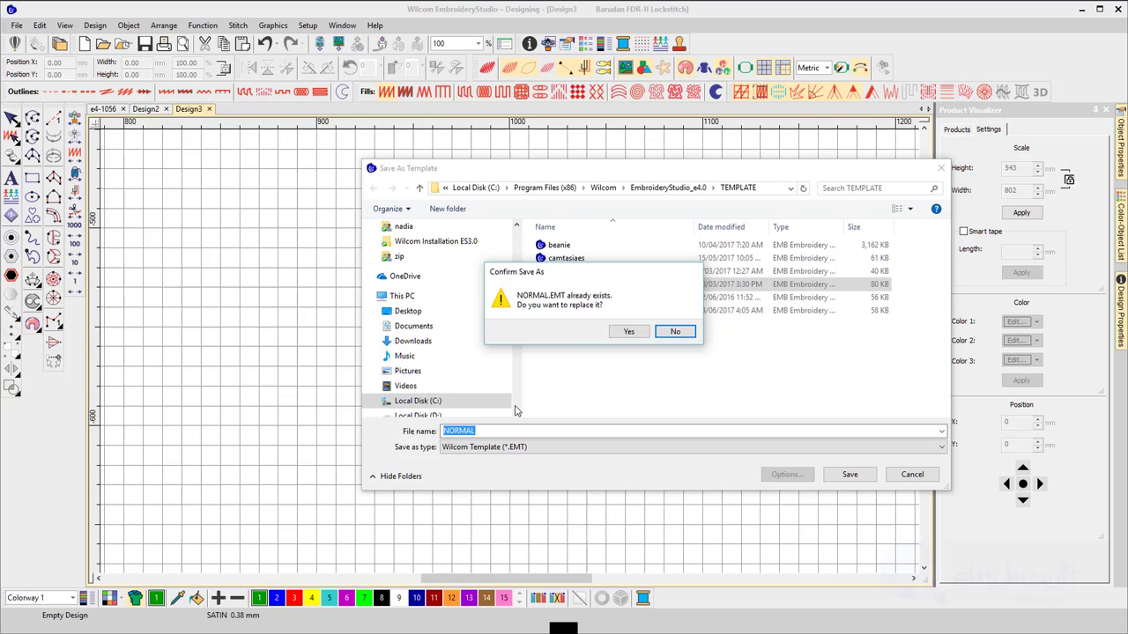
click(616, 331)
Draw a 50.98 mm circle on the NORMAL canvas and select it
click(32, 196)
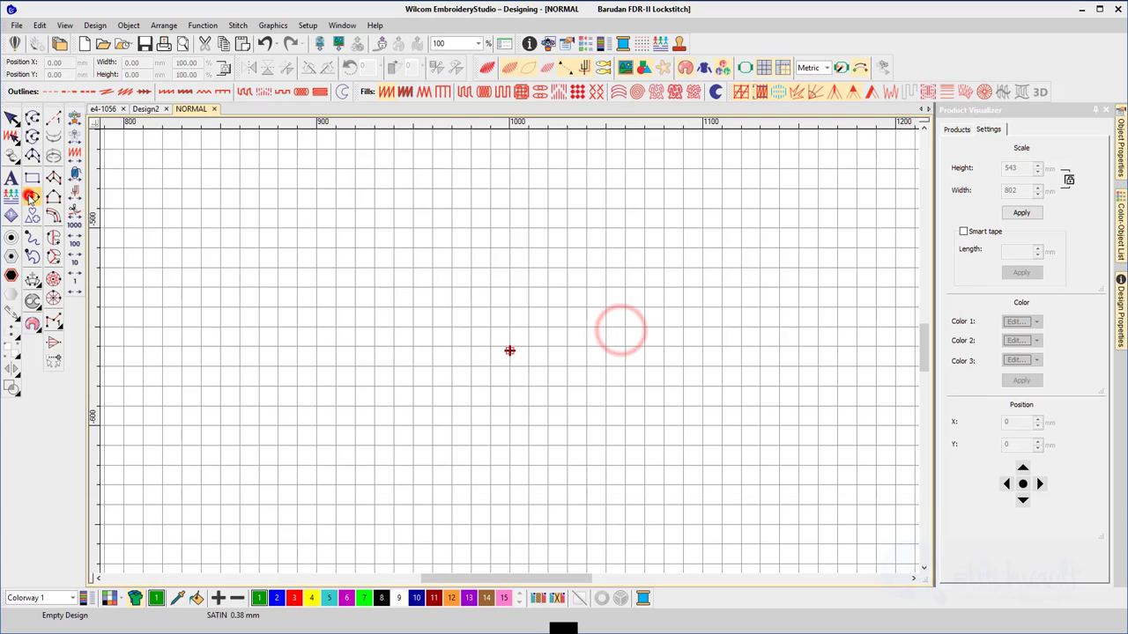
click(254, 228)
click(297, 253)
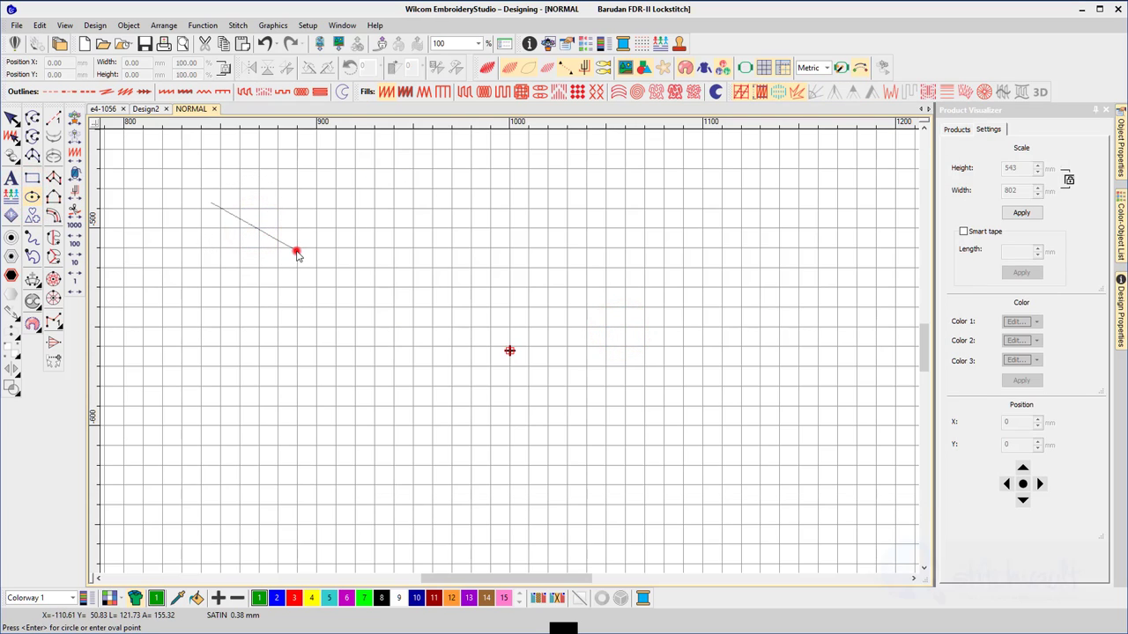
key(Return)
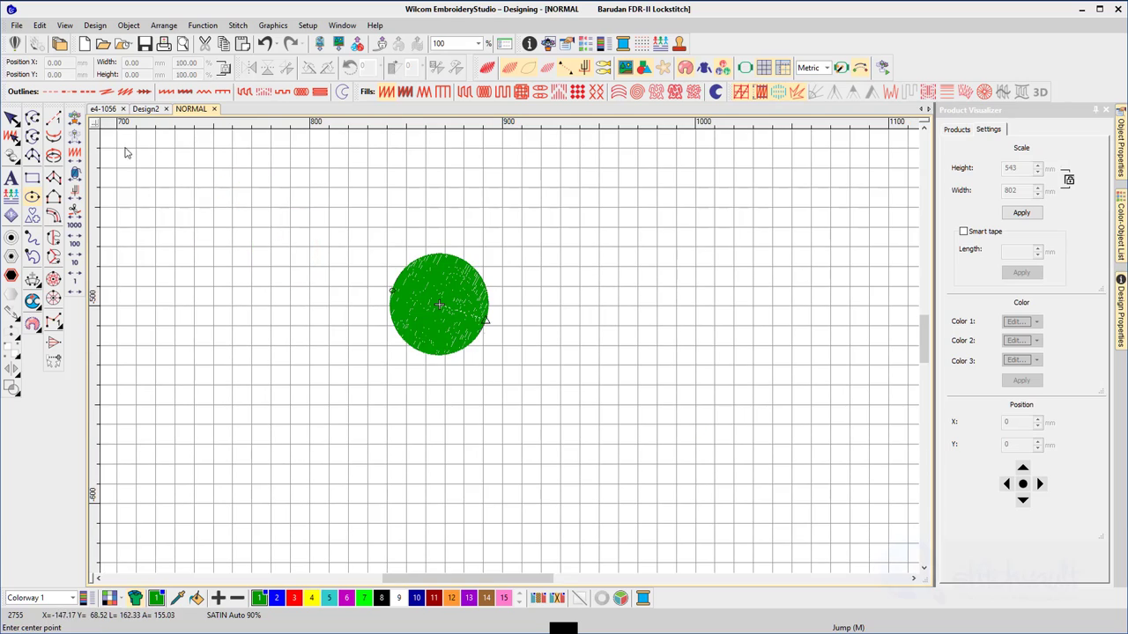
click(12, 119)
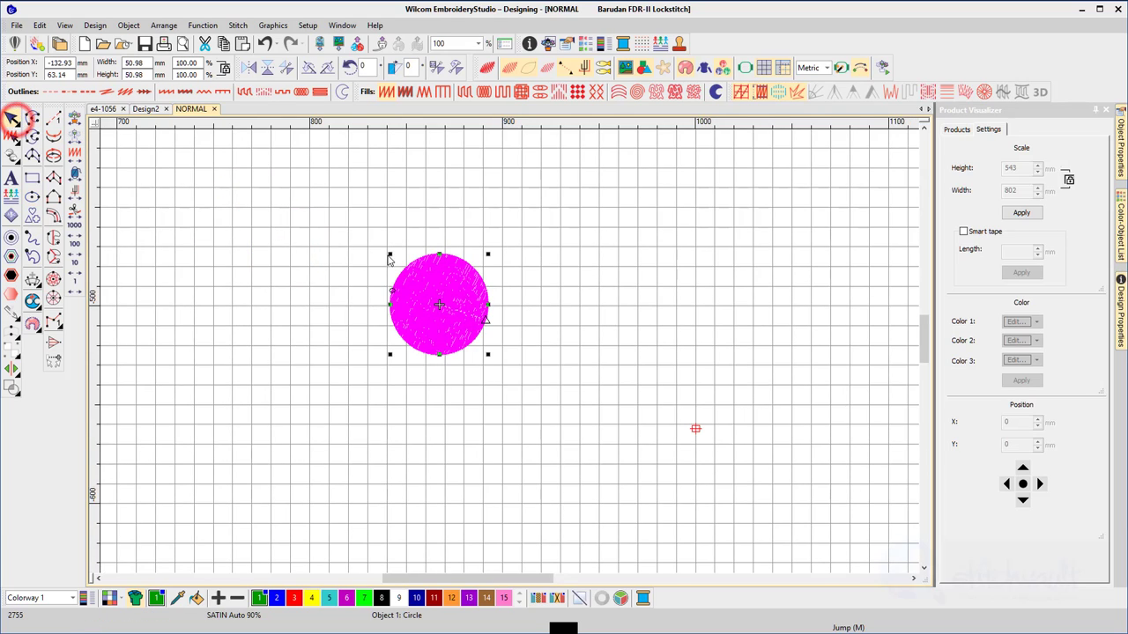